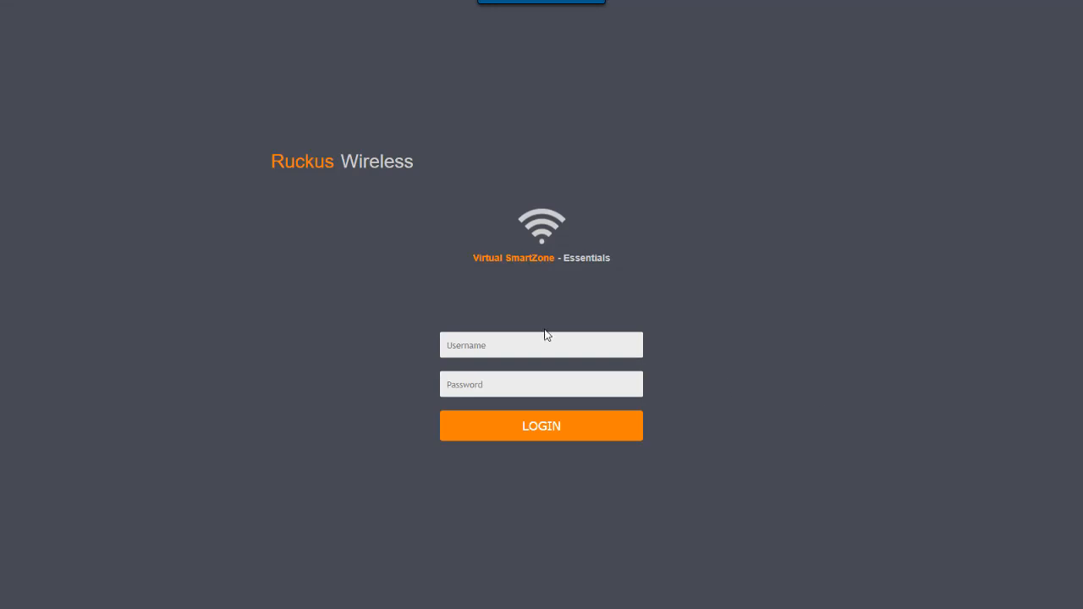
# - Log in with the administrator username and password, then go to the Wireless LANs page
pyautogui.click(529, 342)
pyautogui.write('admin')
pyautogui.press('Tab')
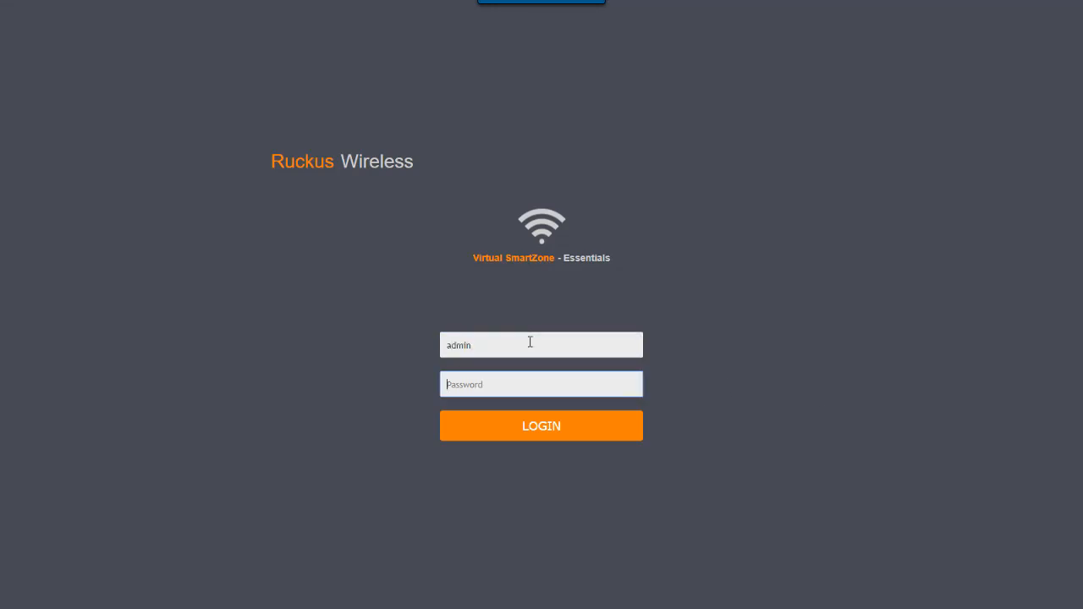
pyautogui.write('**********')
pyautogui.press('Return')
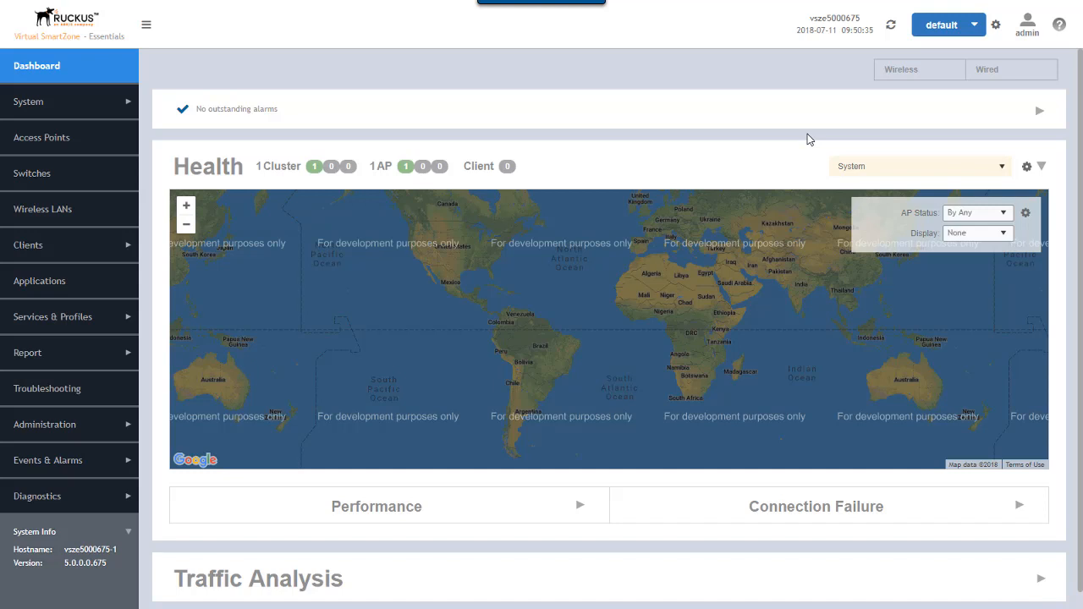
pyautogui.click(44, 211)
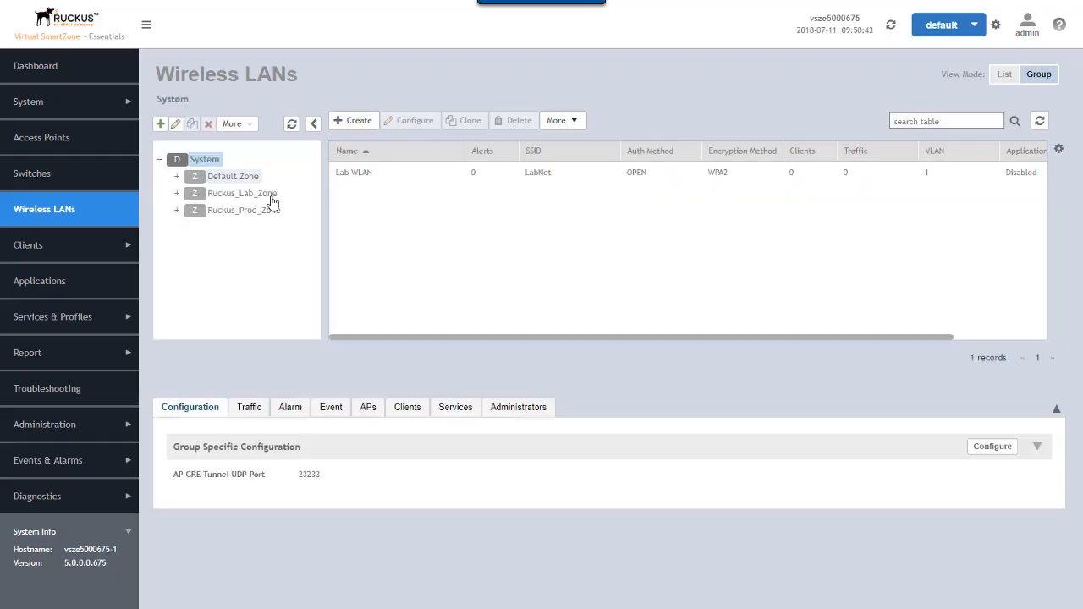
# - Select Ruckus_Lab_Zone and open its Configure Group settings
pyautogui.click(241, 194)
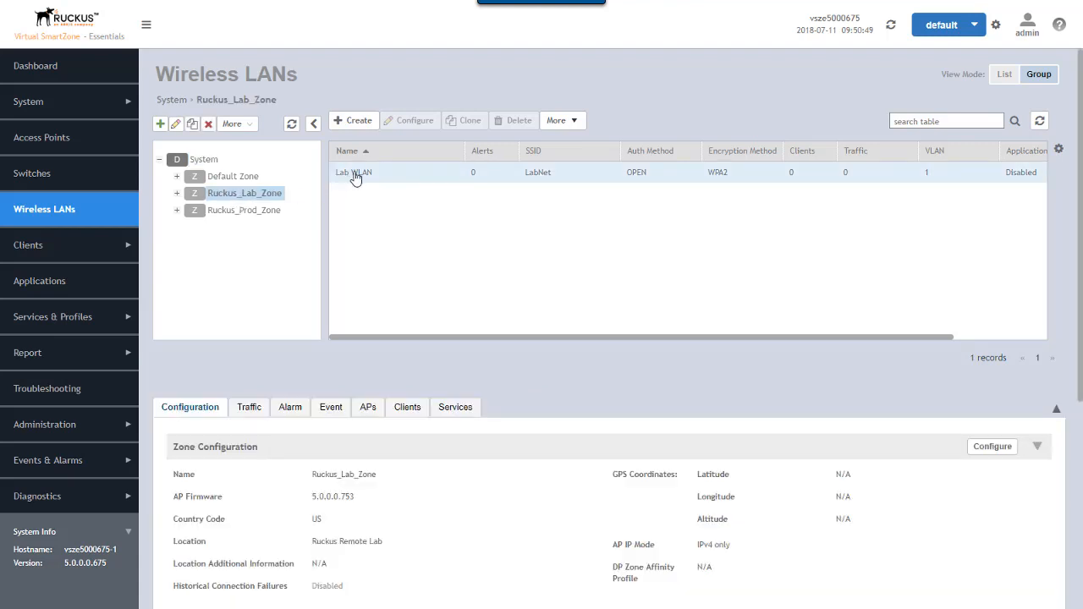
pyautogui.click(176, 125)
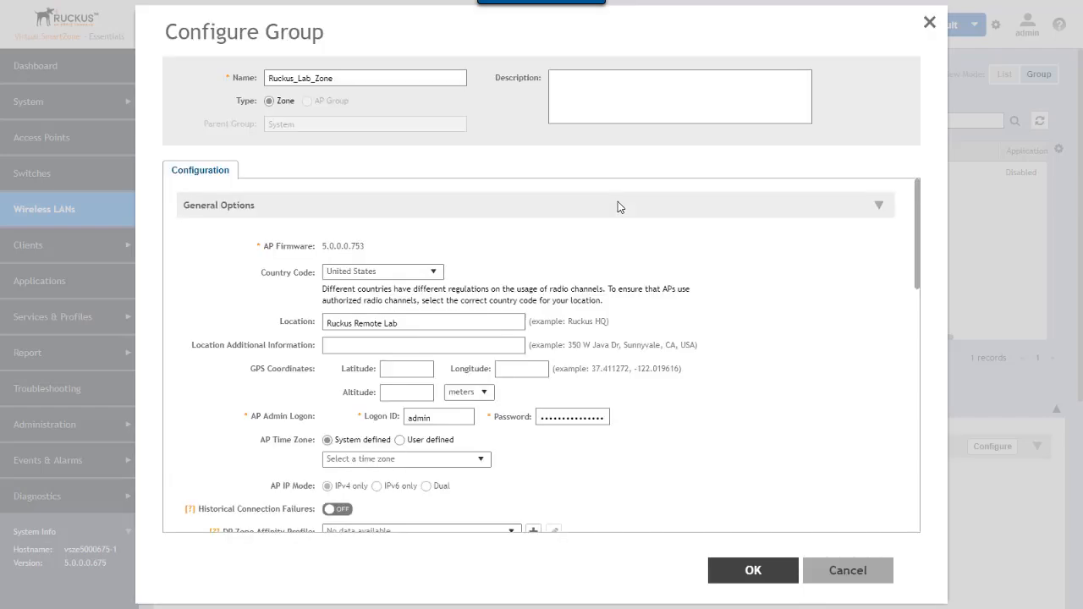
# - In Ruckus_Lab_Zone's group settings, switch on Enable mesh networking and Zero Touch Mesh
pyautogui.click(880, 209)
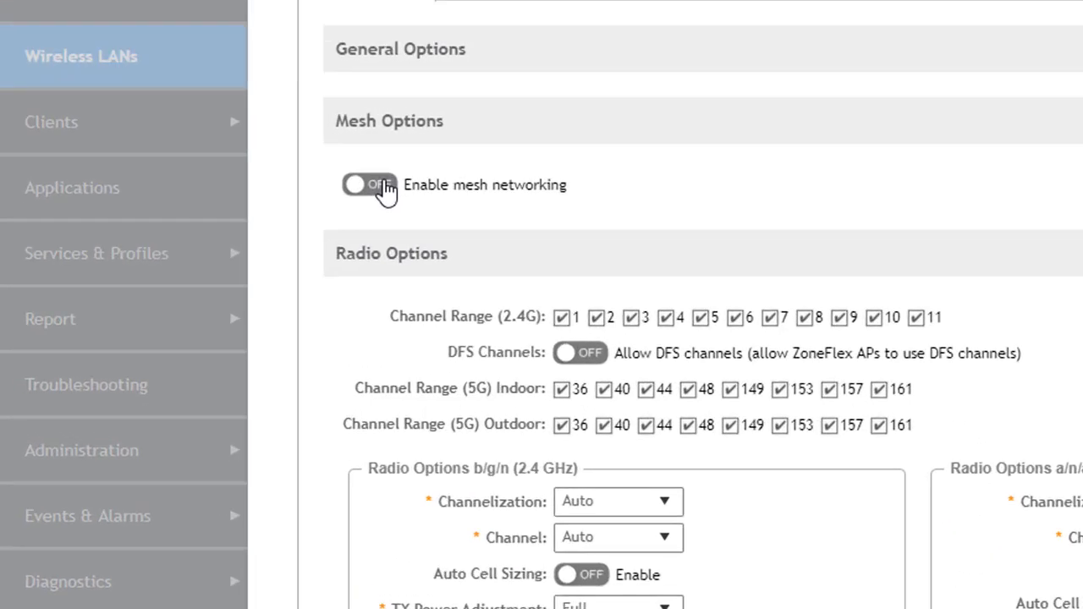
pyautogui.click(210, 283)
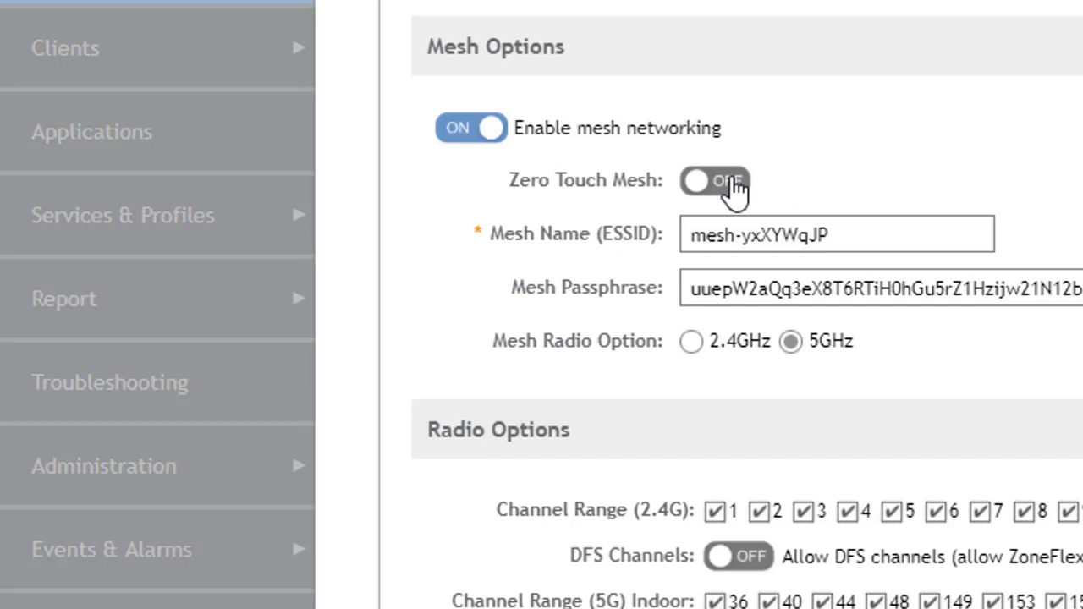
pyautogui.click(733, 188)
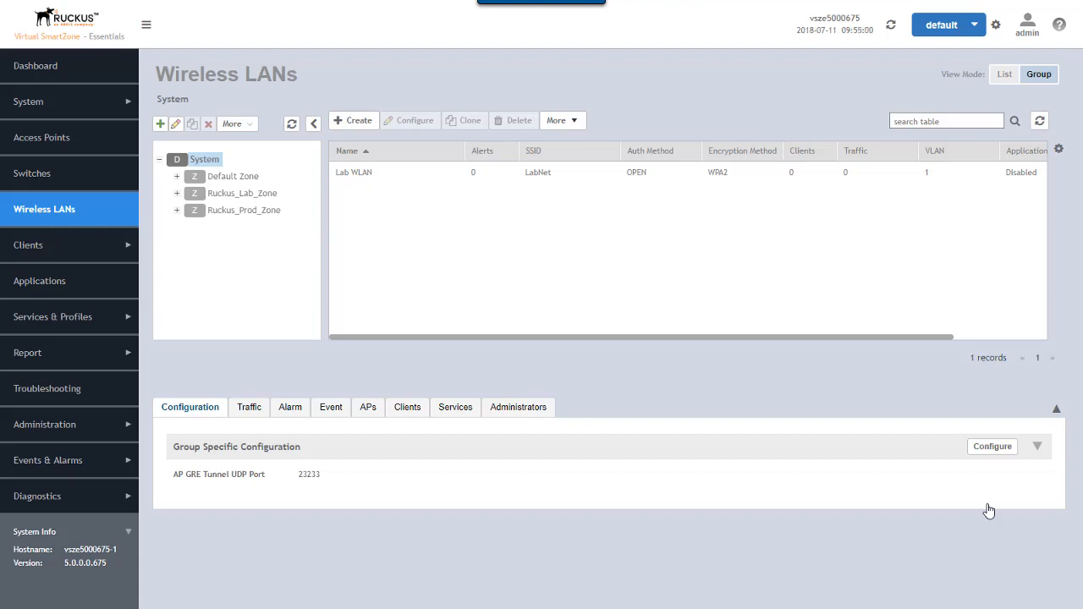
# - Refresh the Access Points list and view events showing R510-1 rebooting to enable mesh
pyautogui.click(58, 142)
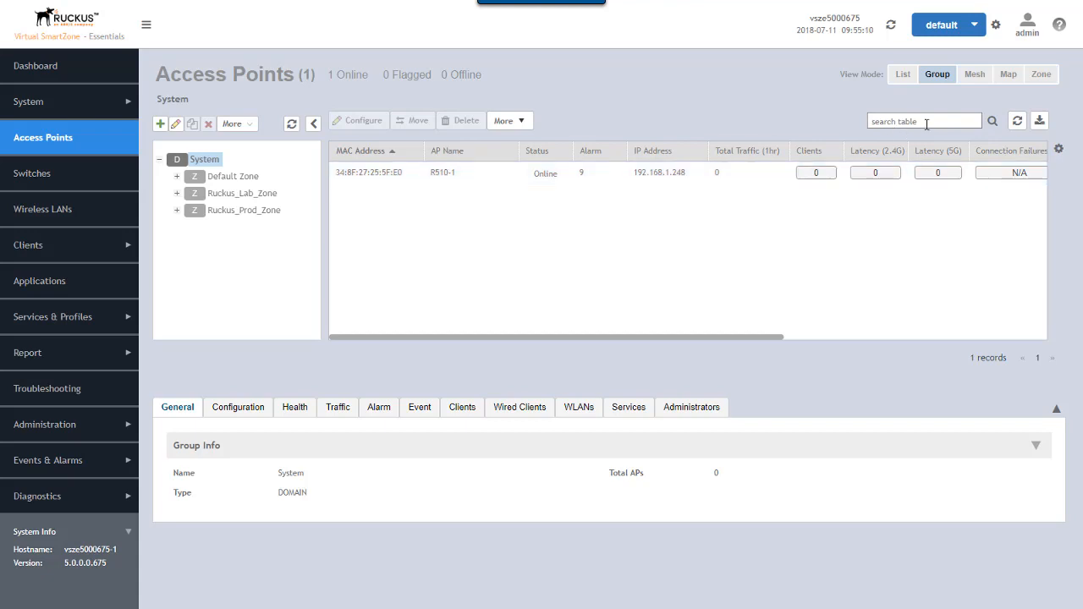
pyautogui.click(1018, 122)
pyautogui.click(417, 410)
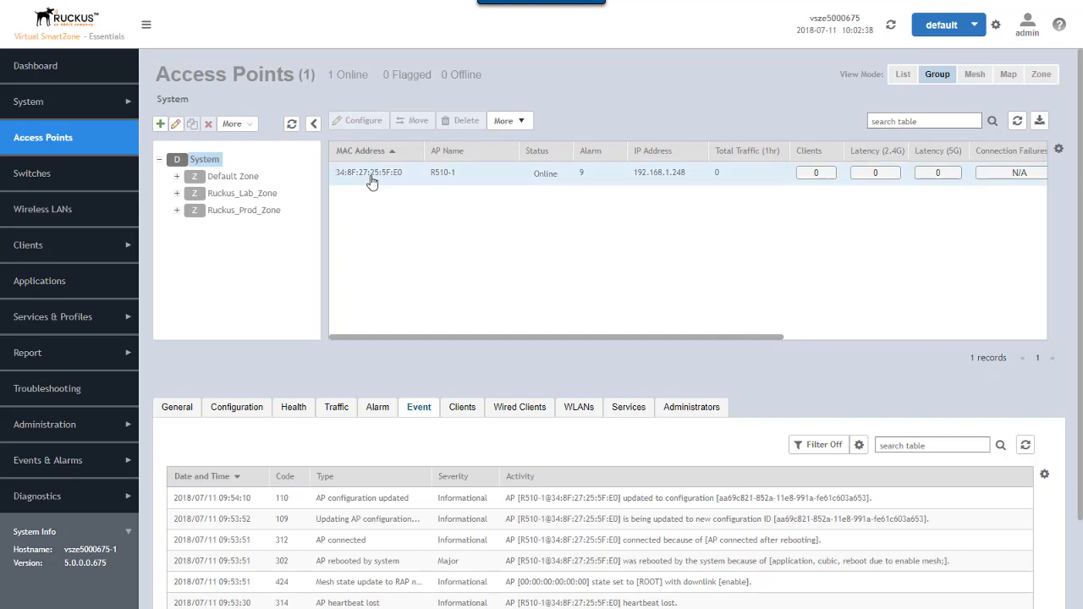
pyautogui.click(370, 180)
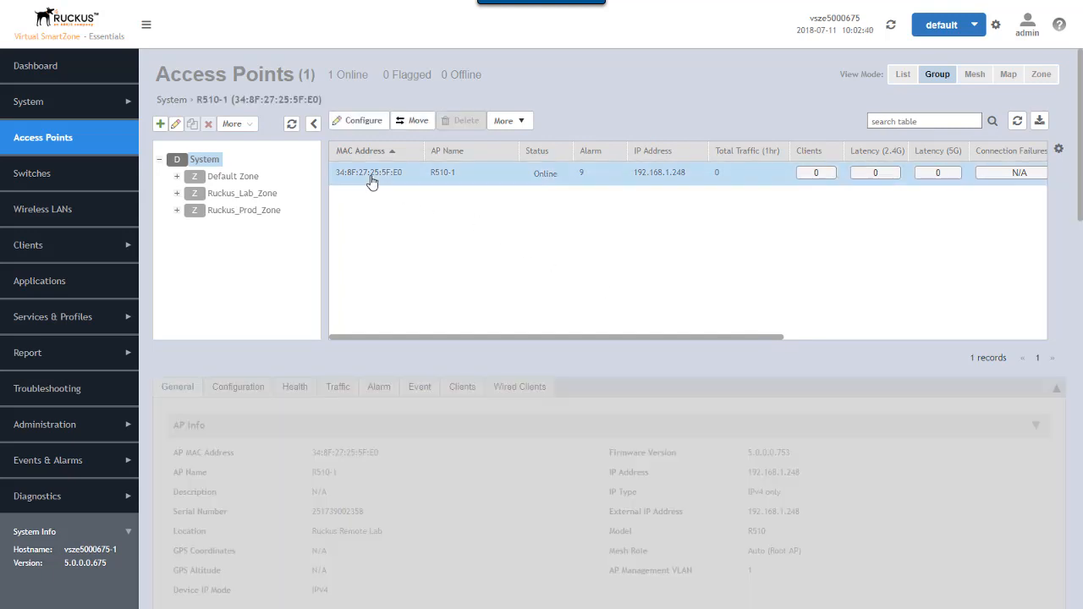
pyautogui.click(359, 123)
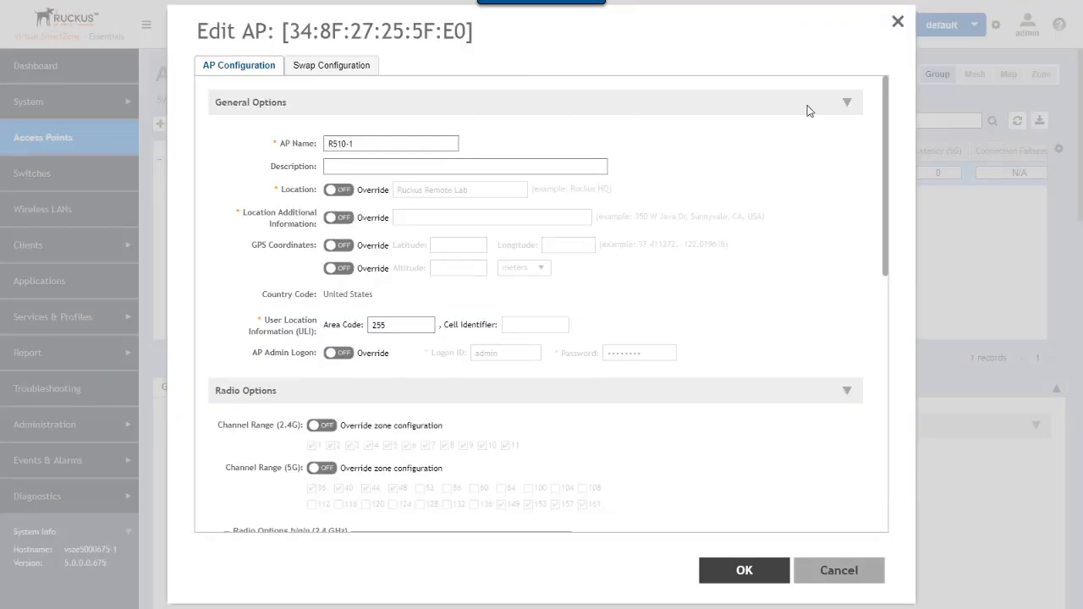
pyautogui.click(847, 109)
pyautogui.click(846, 141)
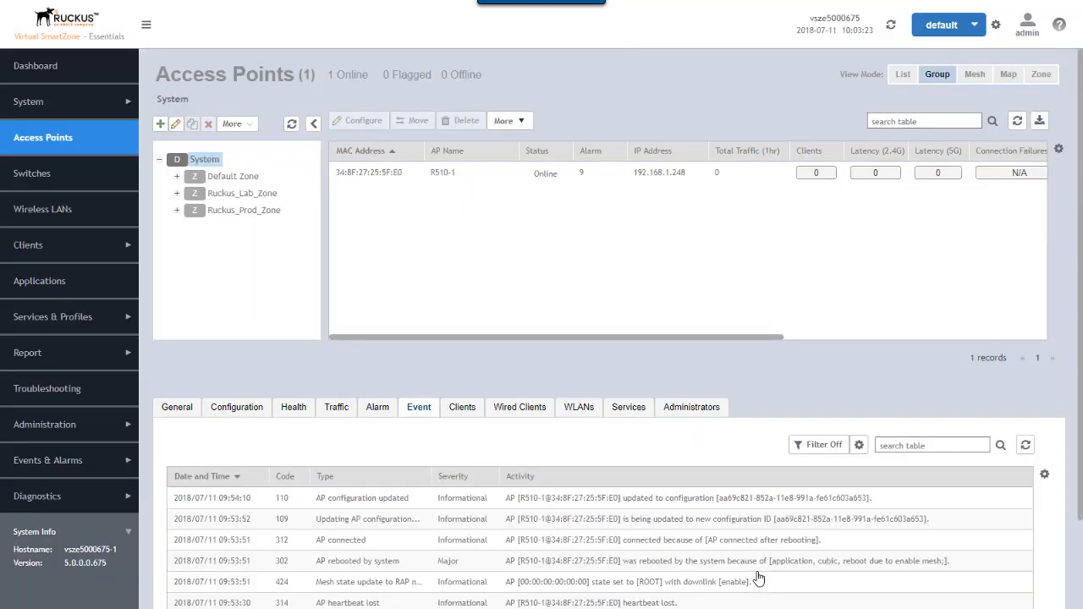
# - Switch Access Points to Mesh view, showing R510-1 online as Root AP
pyautogui.click(975, 75)
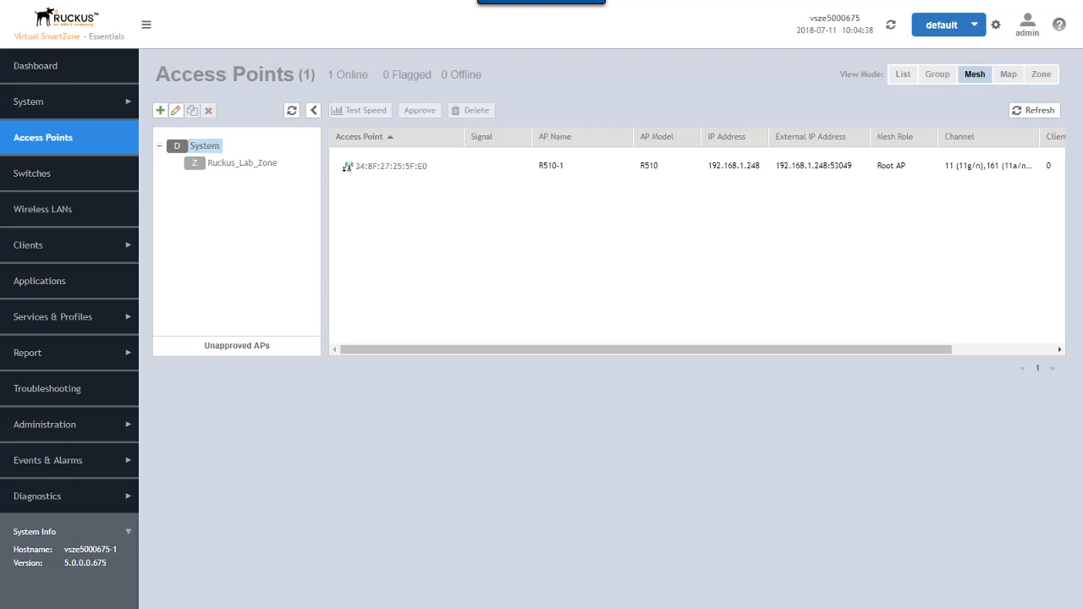
# - Select Ruckus_Lab_Zone and list its Unapproved APs, revealing the pending R500
pyautogui.click(237, 346)
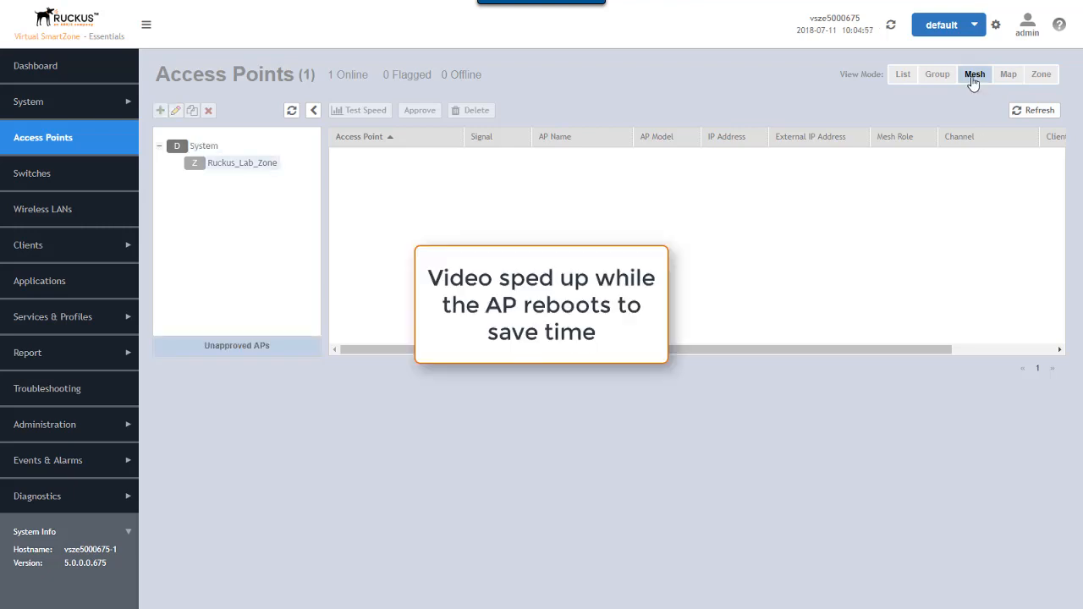
pyautogui.click(244, 163)
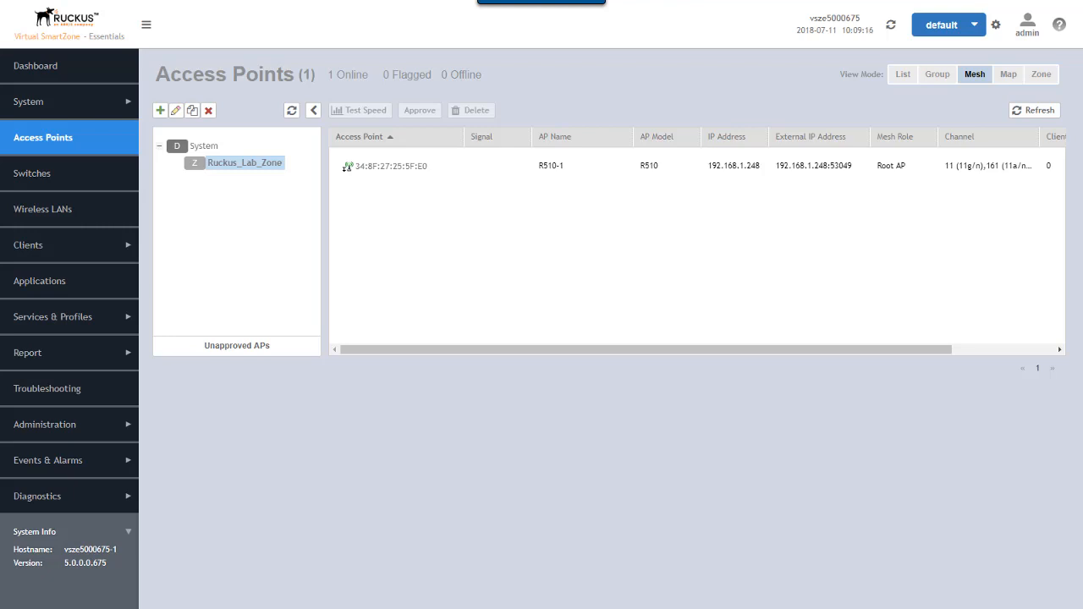
pyautogui.click(232, 347)
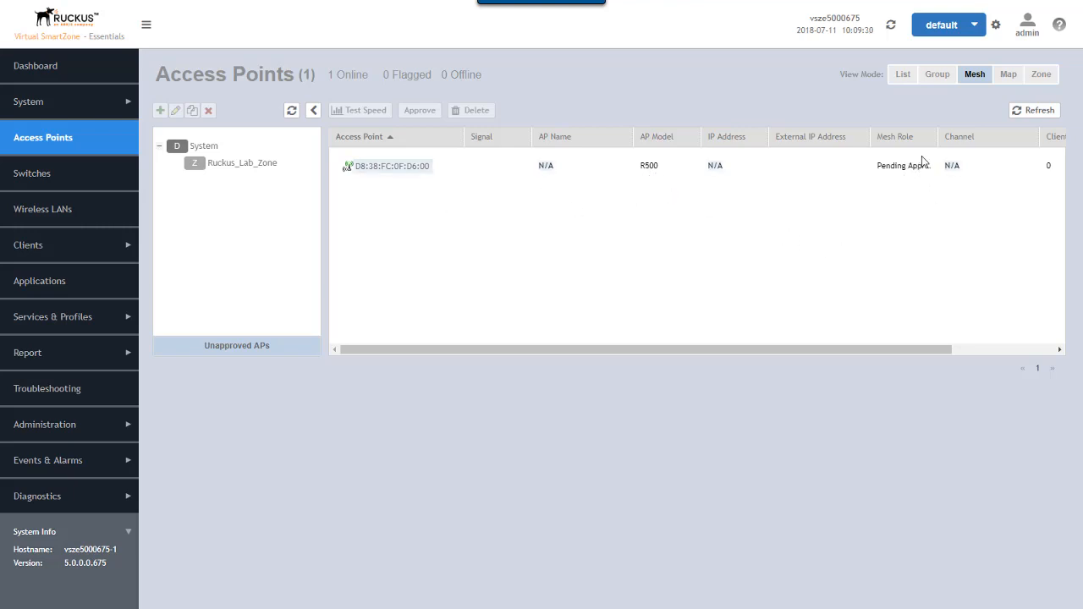
# - Widen the Mesh Role column and open details of pending AP D8:38:FC:0F:D6:00
pyautogui.moveTo(939, 145); pyautogui.dragTo(964, 144)
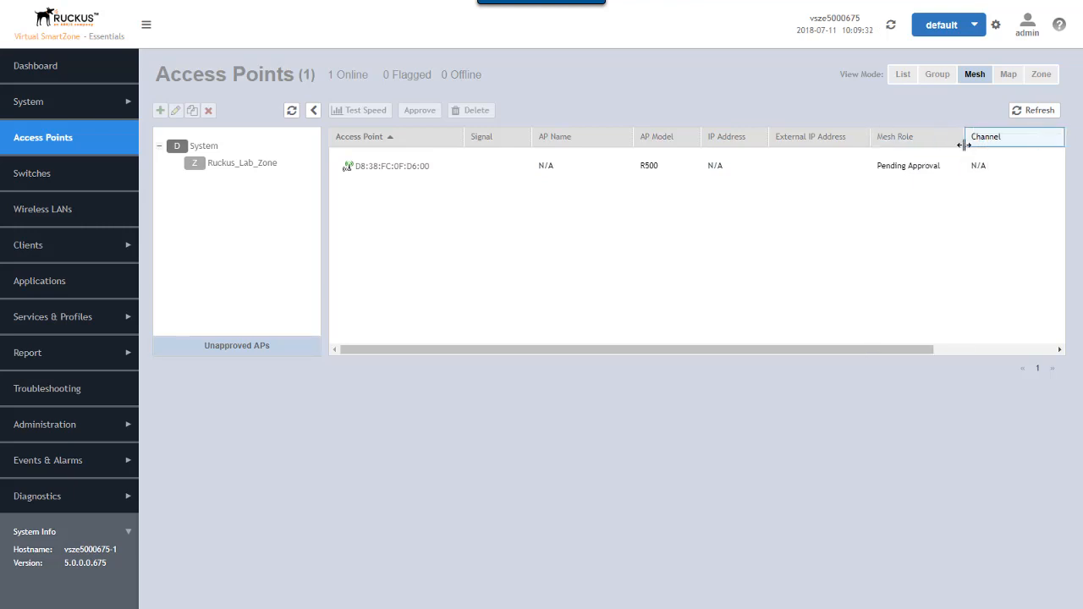
pyautogui.click(415, 169)
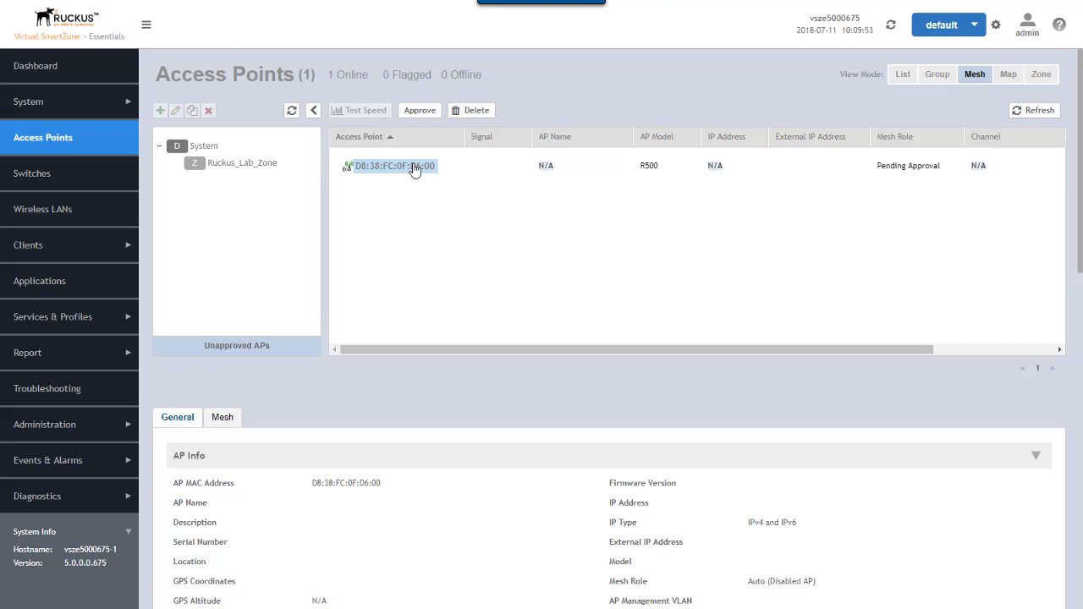
# - Approve the R500 into Ruckus_Lab_Zone, entering the last four digits of its serial number
pyautogui.click(418, 111)
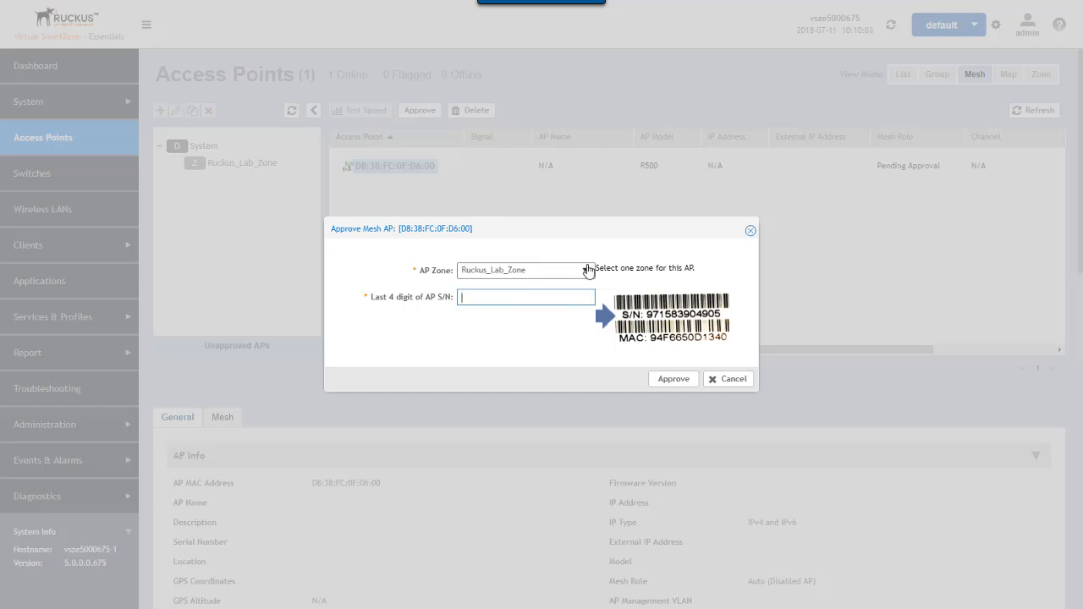
pyautogui.click(584, 271)
pyautogui.click(571, 296)
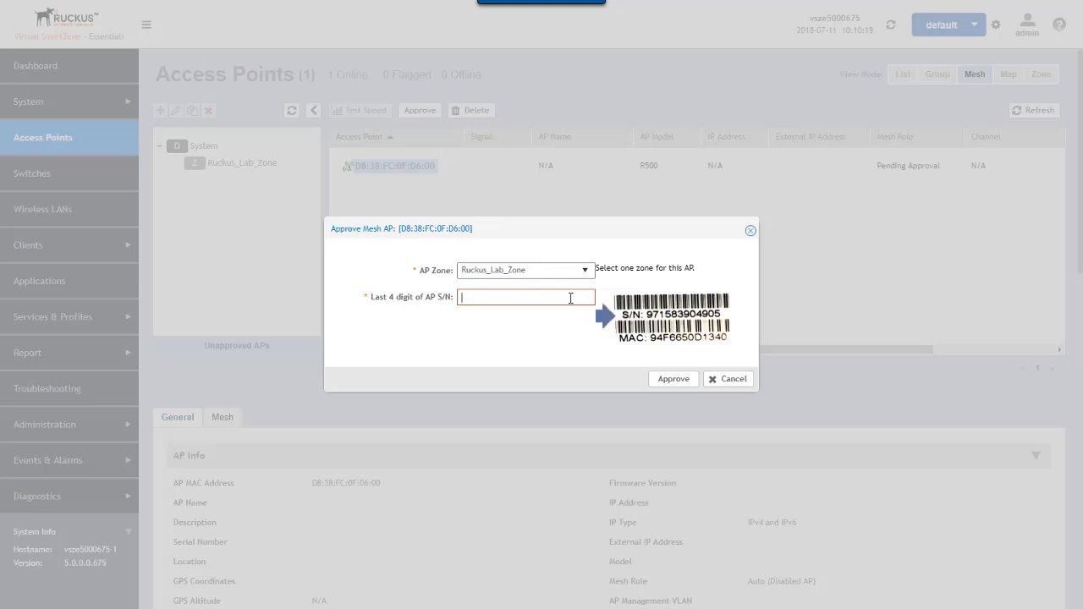
pyautogui.write('9241')
pyautogui.click(672, 380)
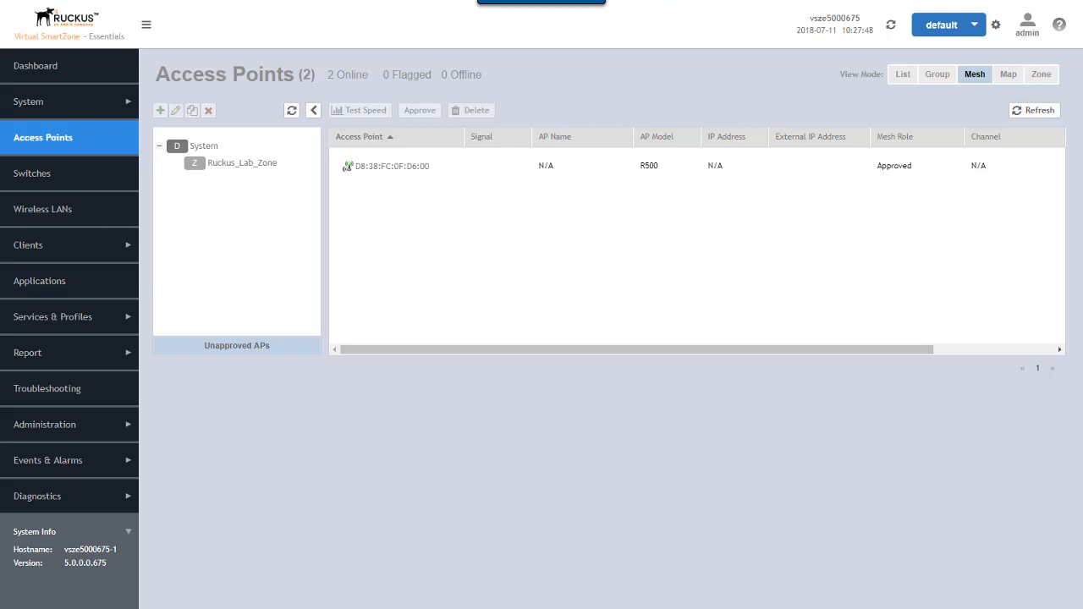
# - Refresh the System AP list, verify RuckusAP is a Mesh AP under R510-1, then use Group view
pyautogui.click(203, 149)
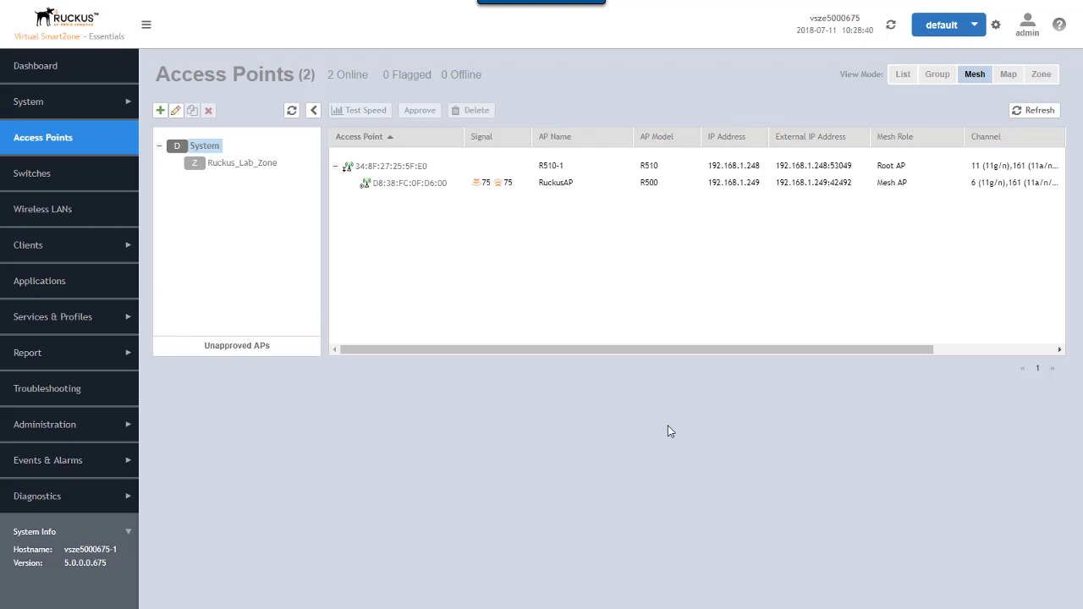
pyautogui.click(422, 187)
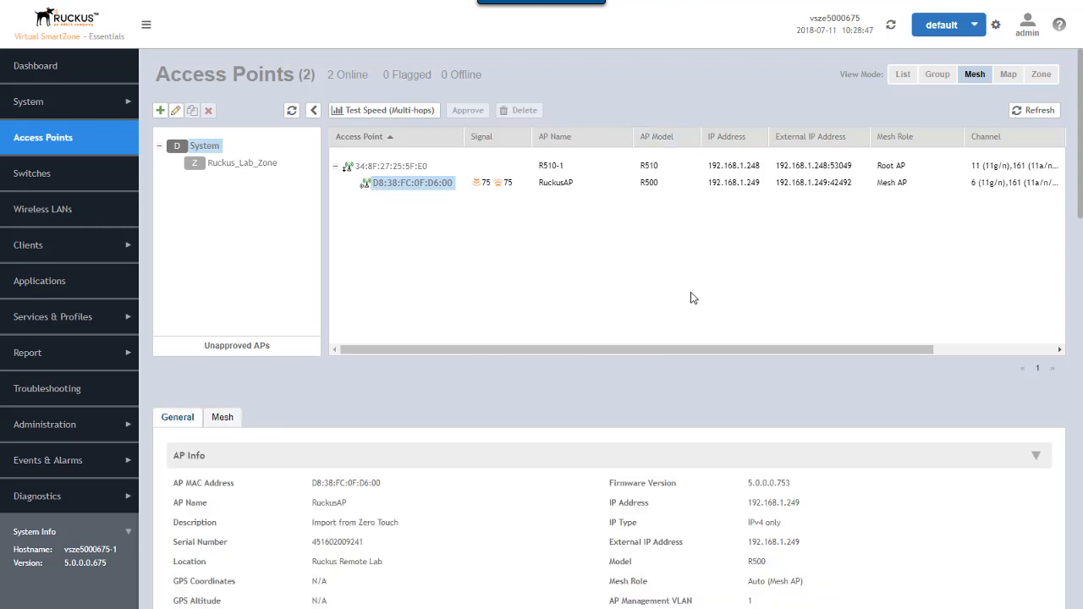
pyautogui.click(941, 75)
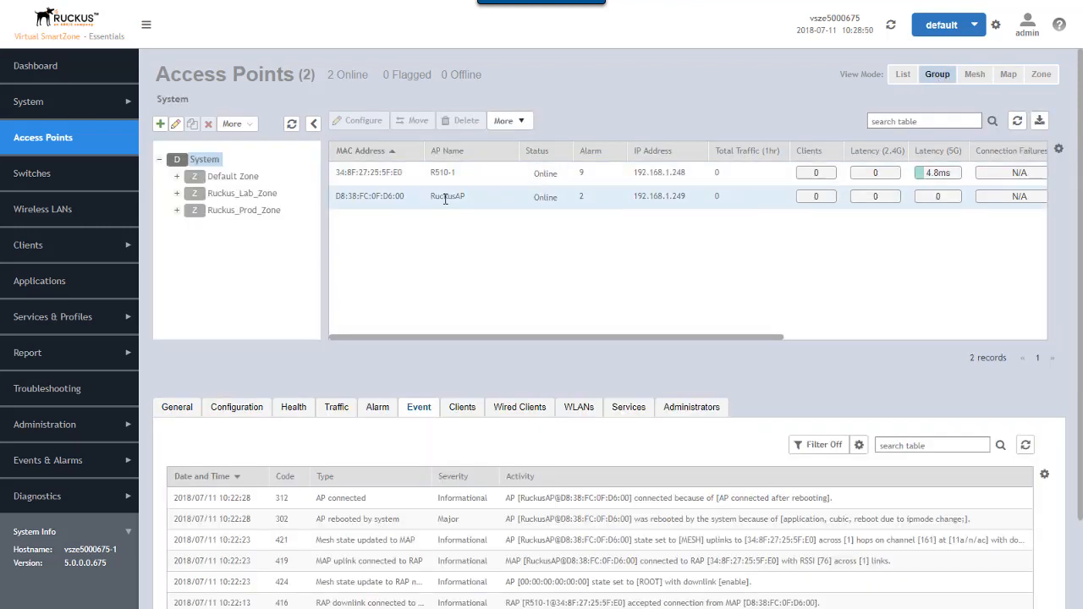
# - Open RuckusAP's event log and page back to entries showing it became a MAP under R510-1
pyautogui.click(445, 196)
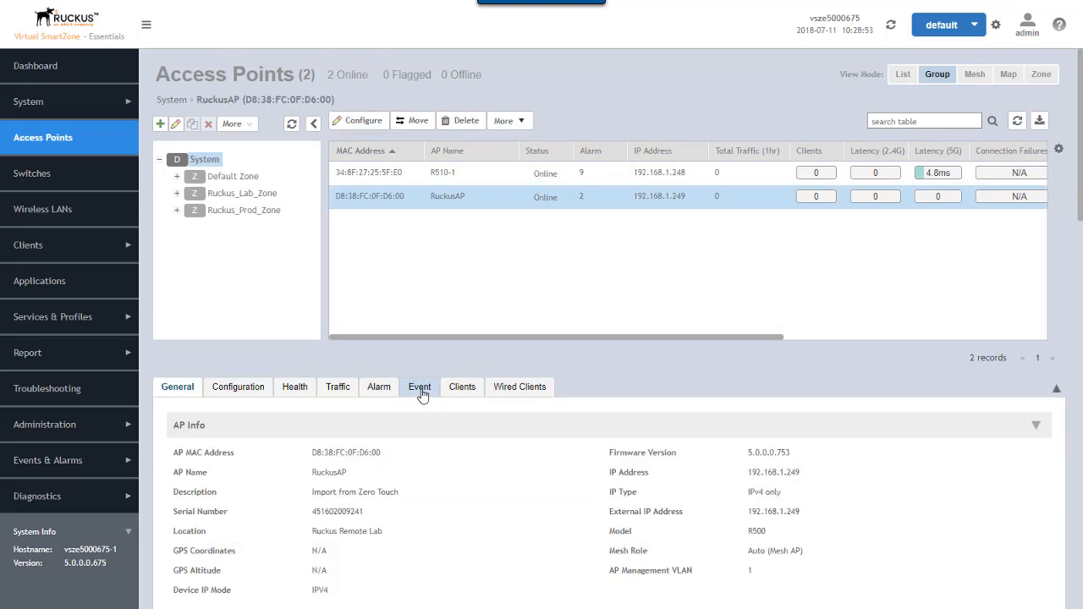
pyautogui.click(421, 391)
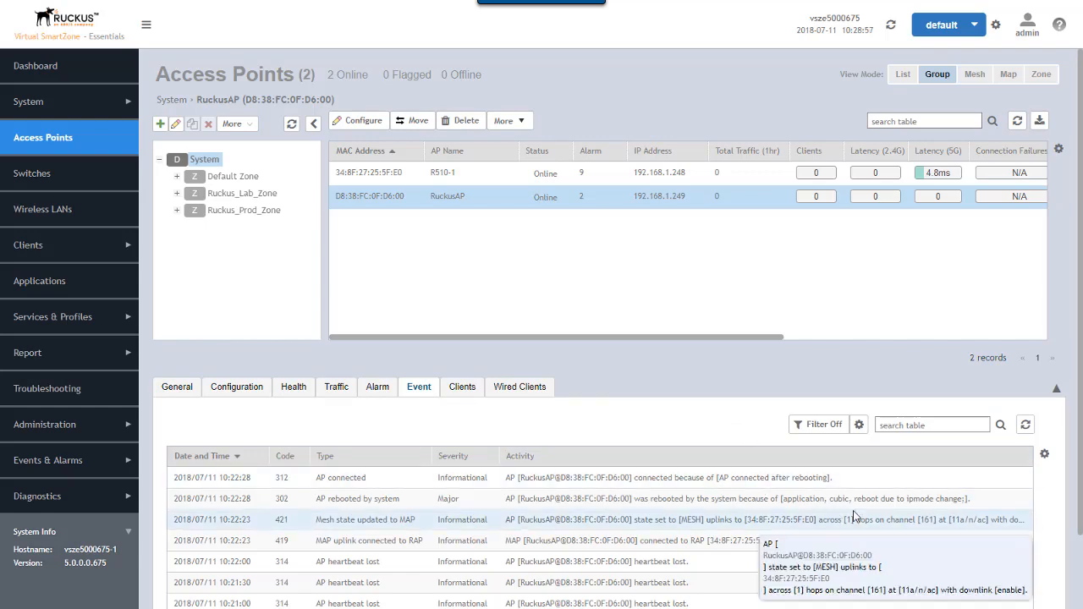
pyautogui.scroll(-2, 816, 508)
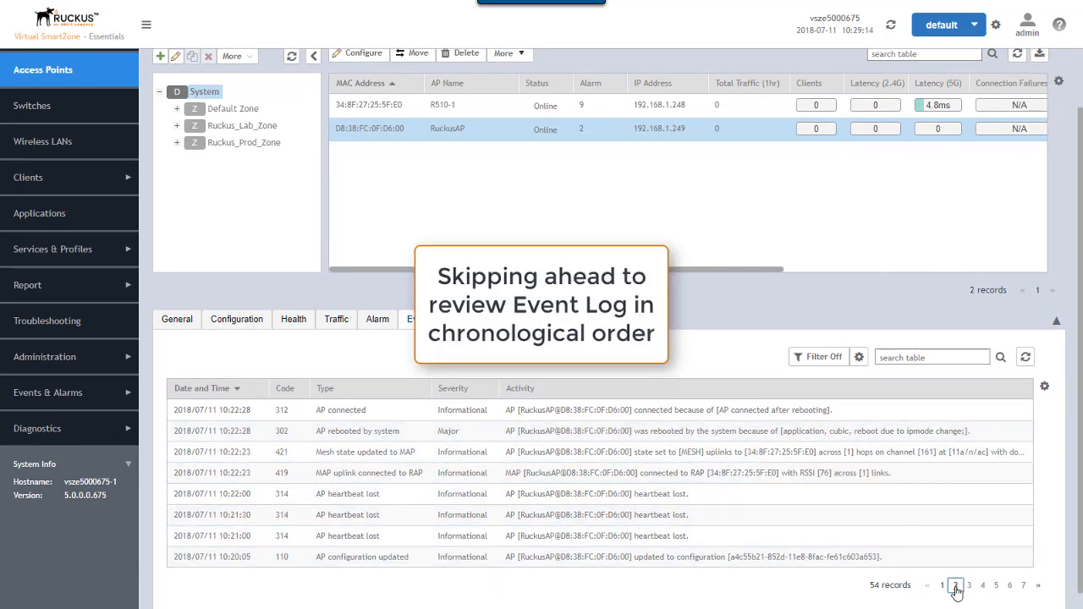
pyautogui.click(969, 586)
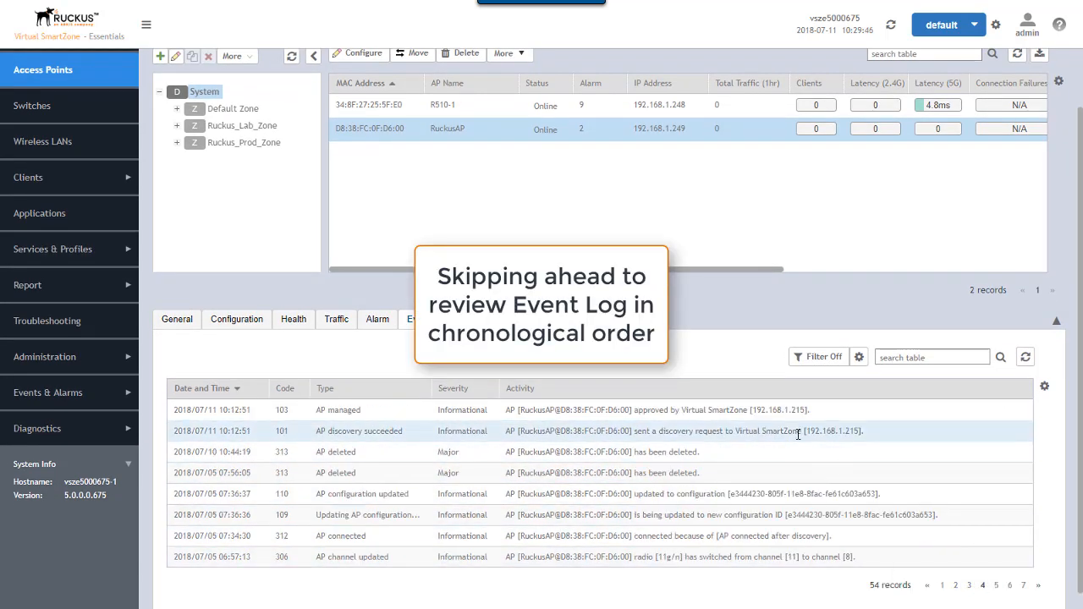
pyautogui.click(956, 586)
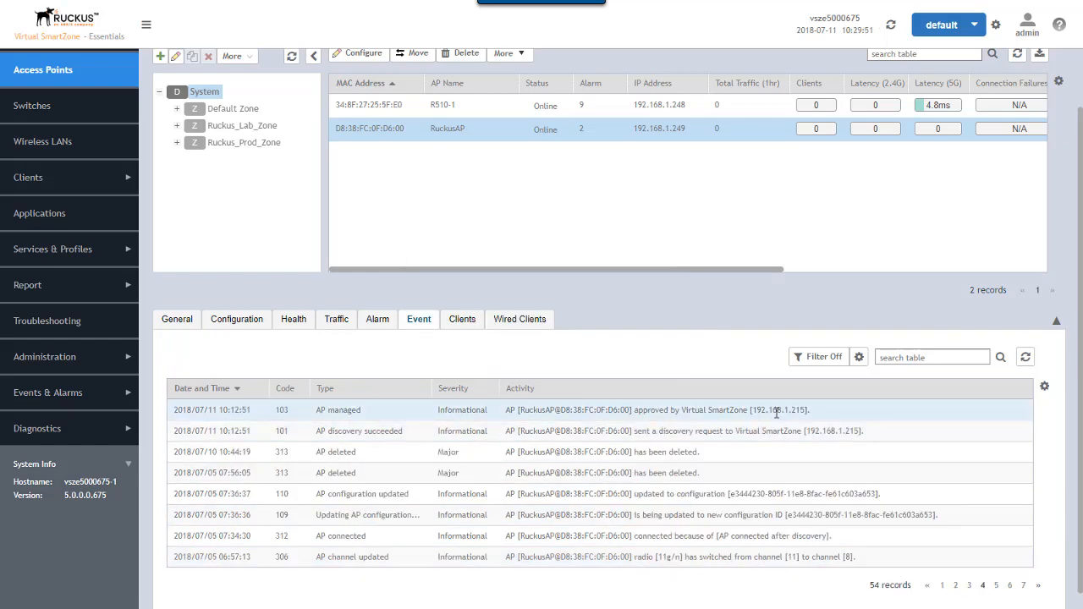
pyautogui.click(971, 590)
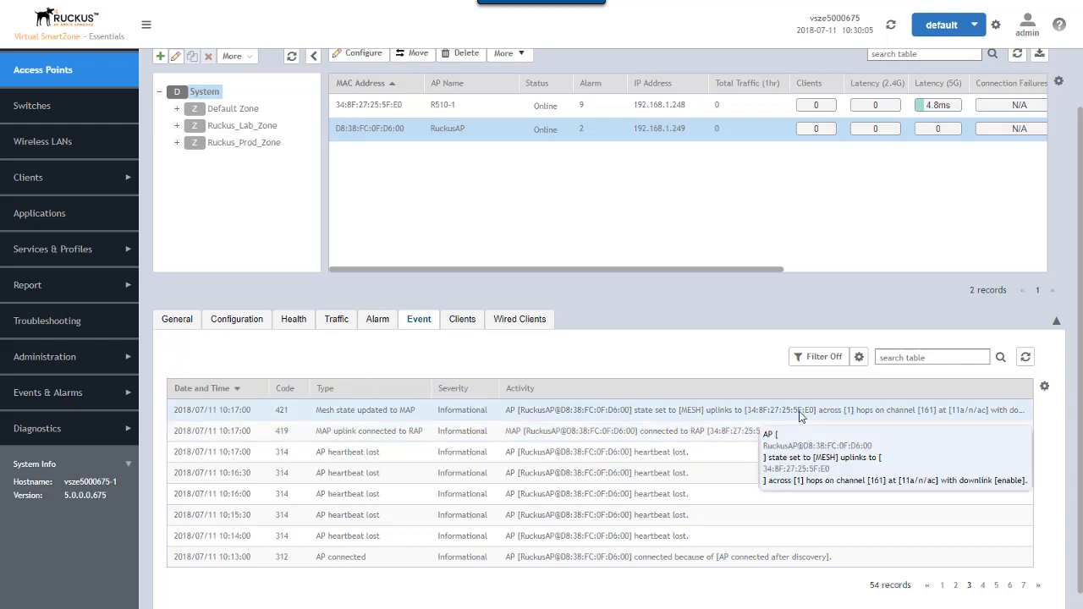
# - Page RuckusAP's event log to page 2, then back to page 1's newest mesh MAP entries
pyautogui.click(956, 585)
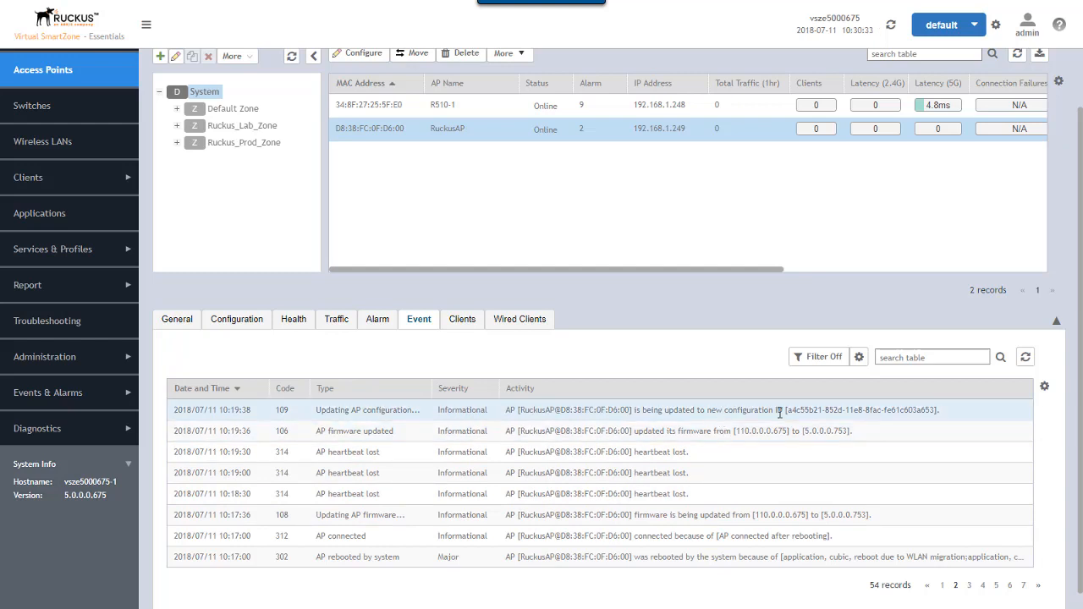
pyautogui.click(943, 585)
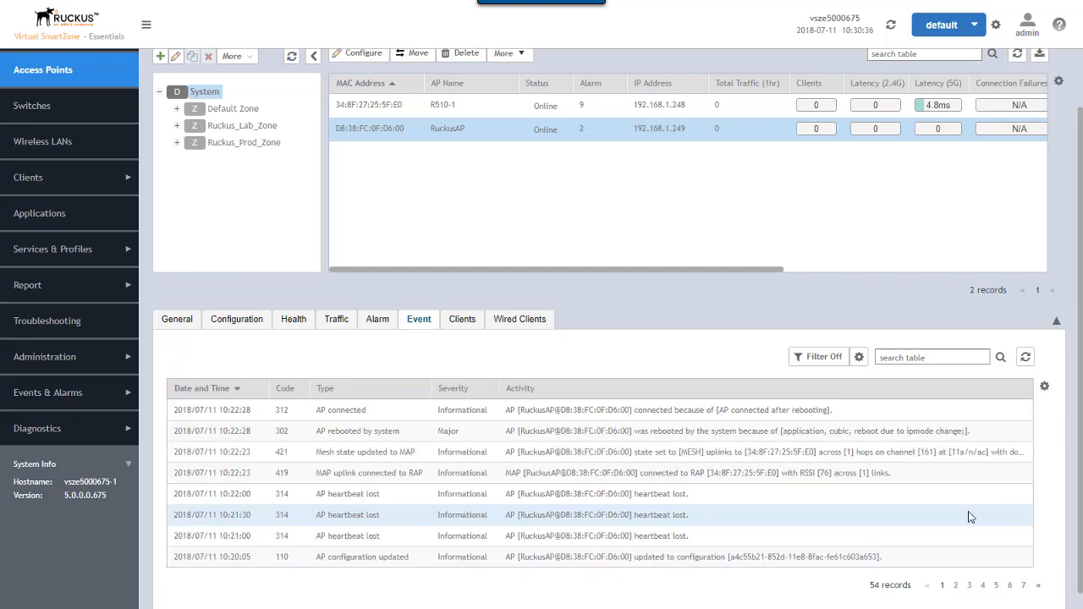